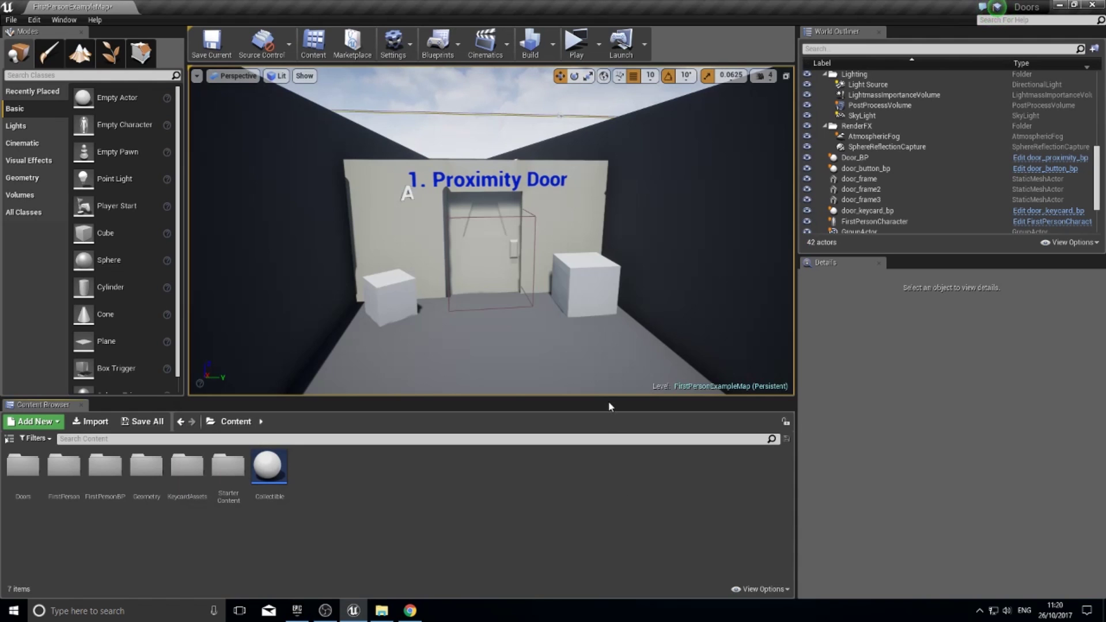
Examine the proximity door and its surroundings in the level viewport
right_drag(578, 238, 552, 240)
key(w)
key(s)
drag(572, 245, 551, 245)
mouse_move(551, 245)
right_down()
mouse_move(553, 277)
mouse_move(540, 272)
mouse_move(566, 245)
mouse_move(544, 259)
mouse_move(486, 260)
mouse_move(536, 258)
mouse_move(535, 241)
mouse_move(547, 248)
mouse_move(542, 263)
mouse_move(535, 249)
right_up()
key(s)
key(w)
key(w)
key(s)
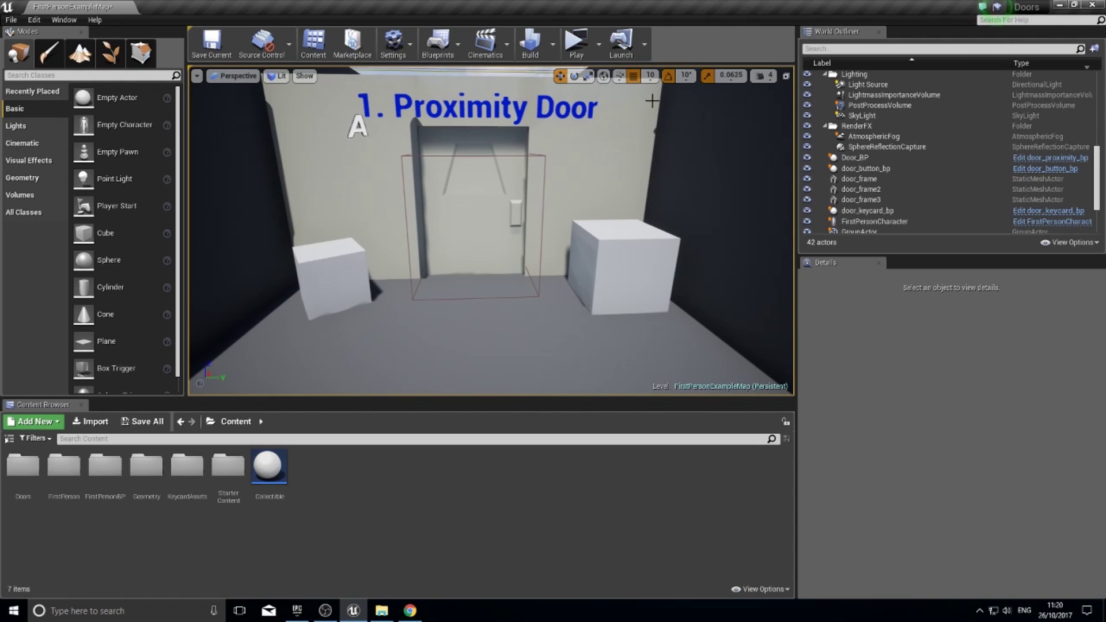
Play-test the level, walk through the proximity door and back, and end the preview
click(576, 46)
key(w)
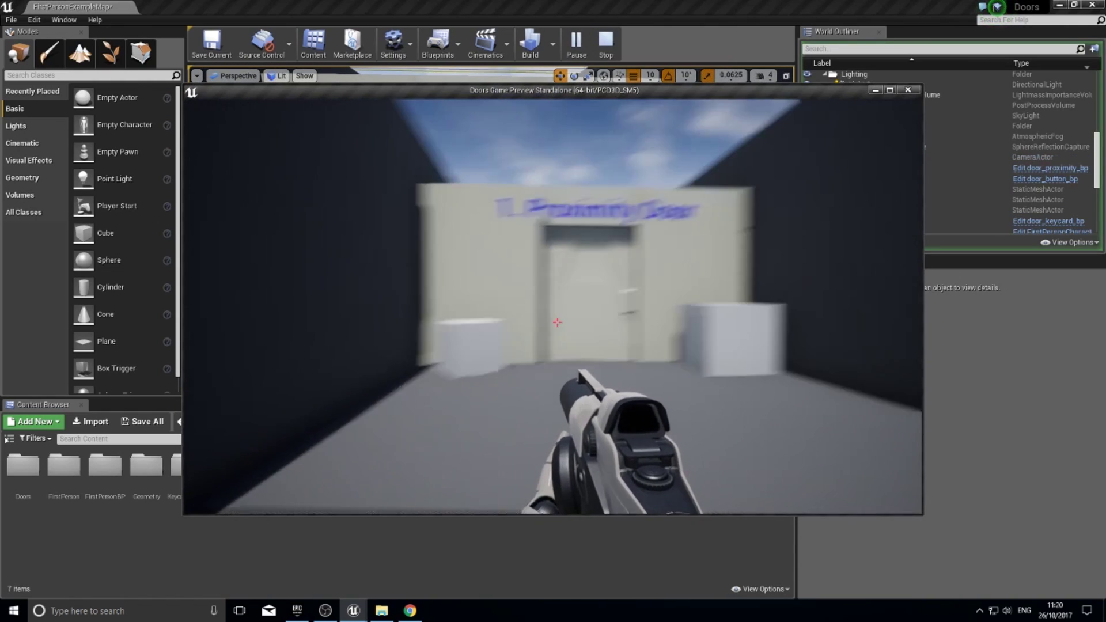
key(w)
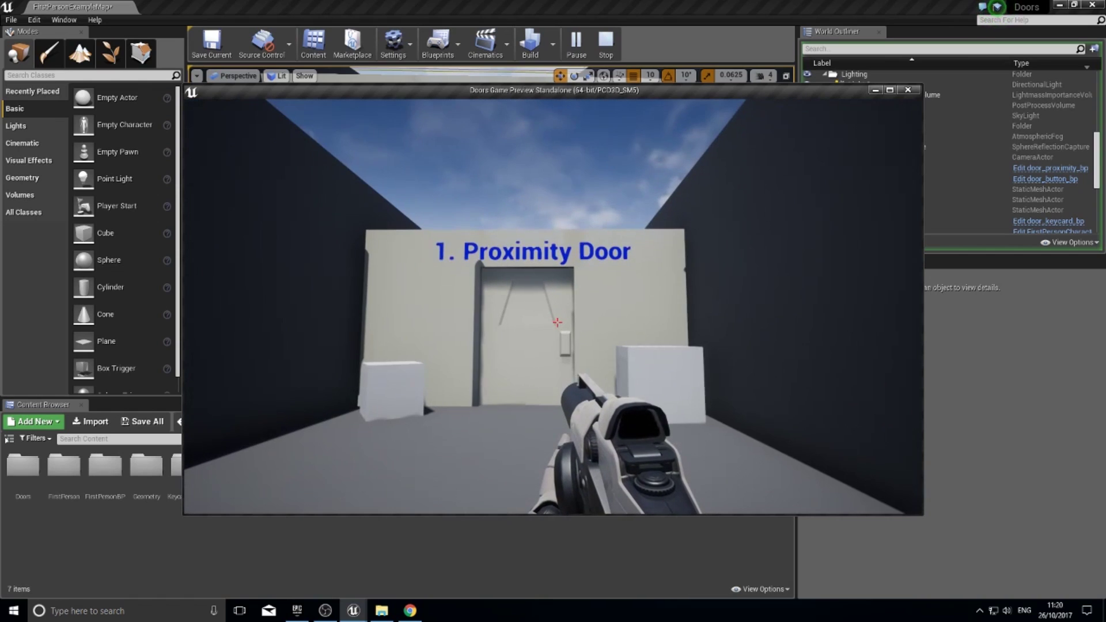
key(w)
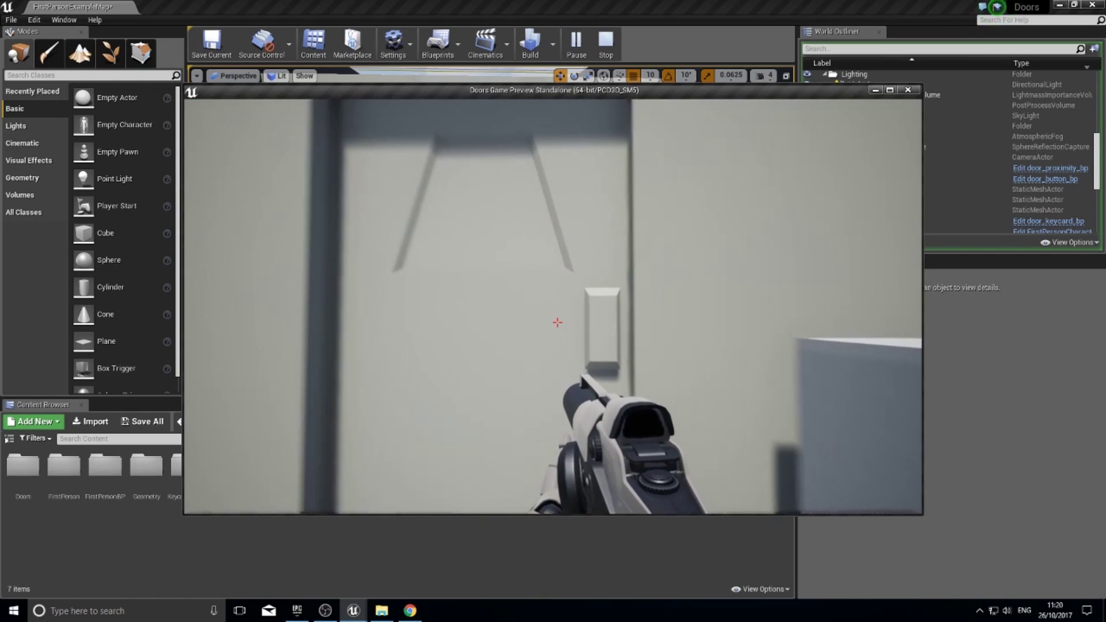
key(w)
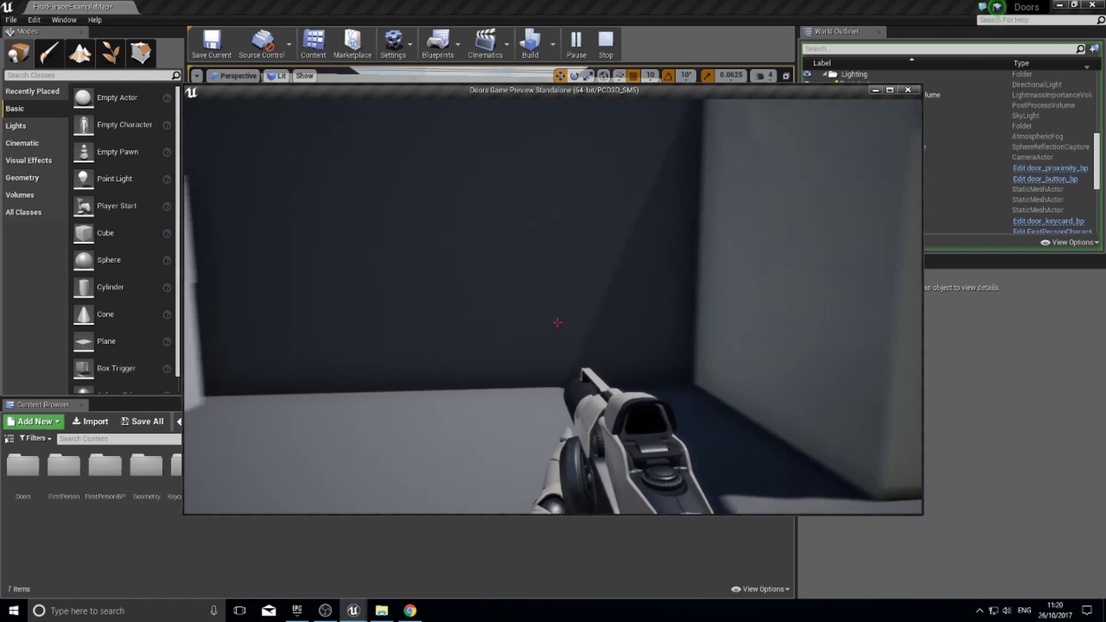
key(w)
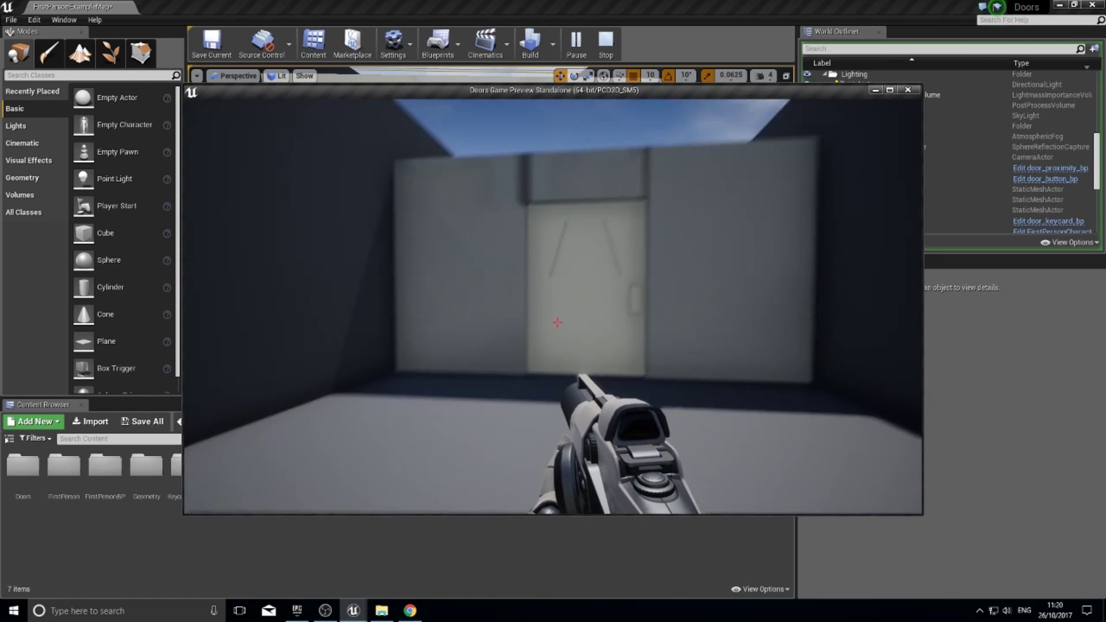
key(w)
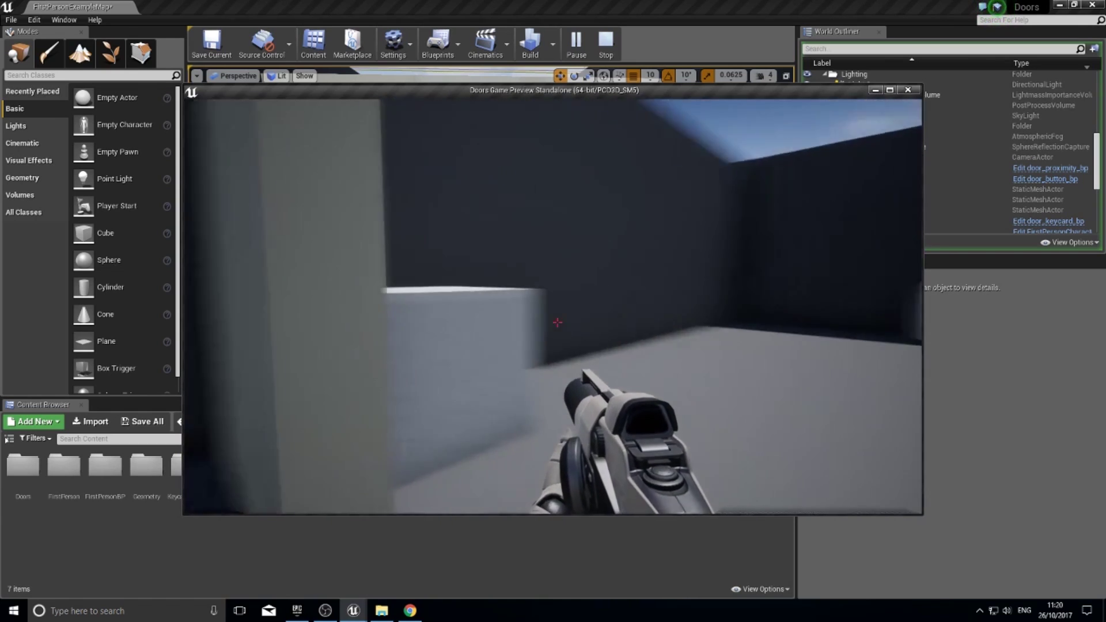
key(s)
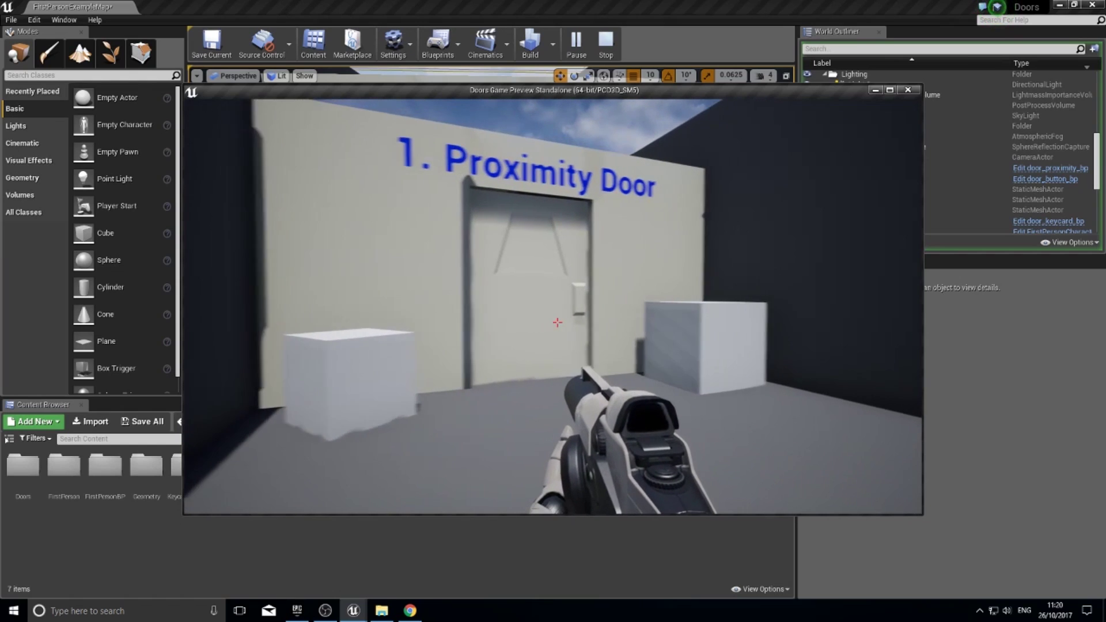
key(Escape)
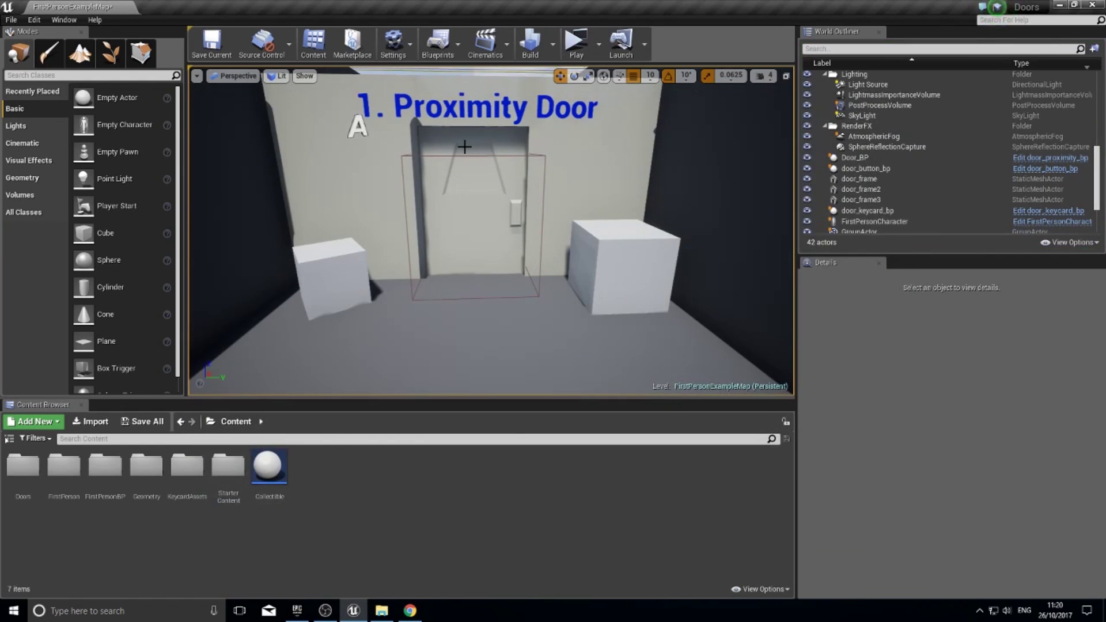
Create a Blueprint Class with Actor as parent in the Content folder and name it door_proximity
right_drag(451, 240, 470, 263)
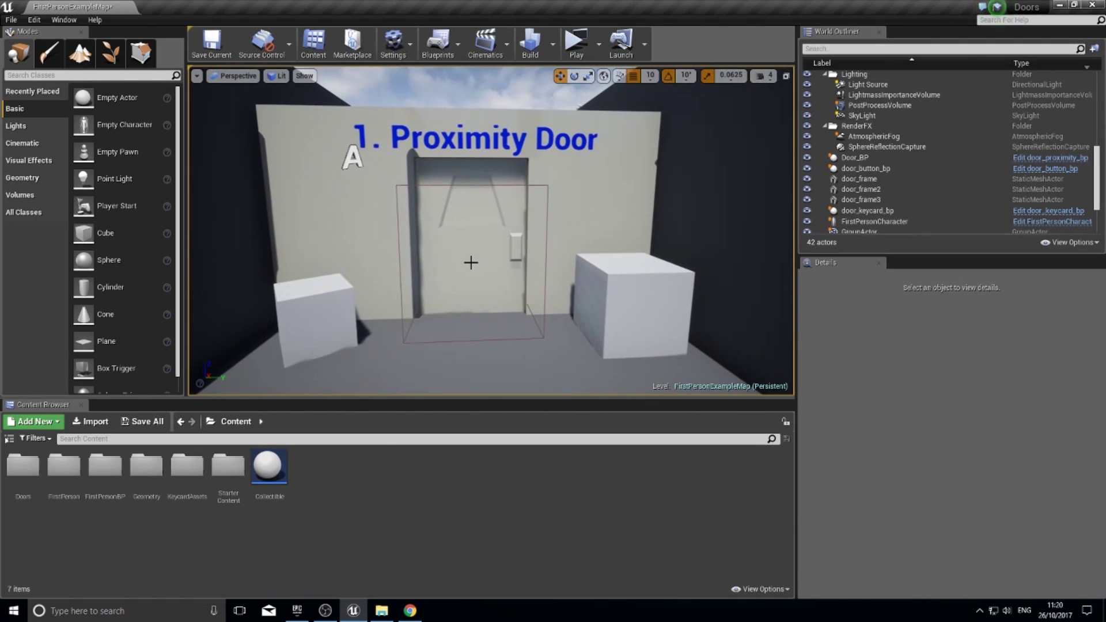
click(53, 424)
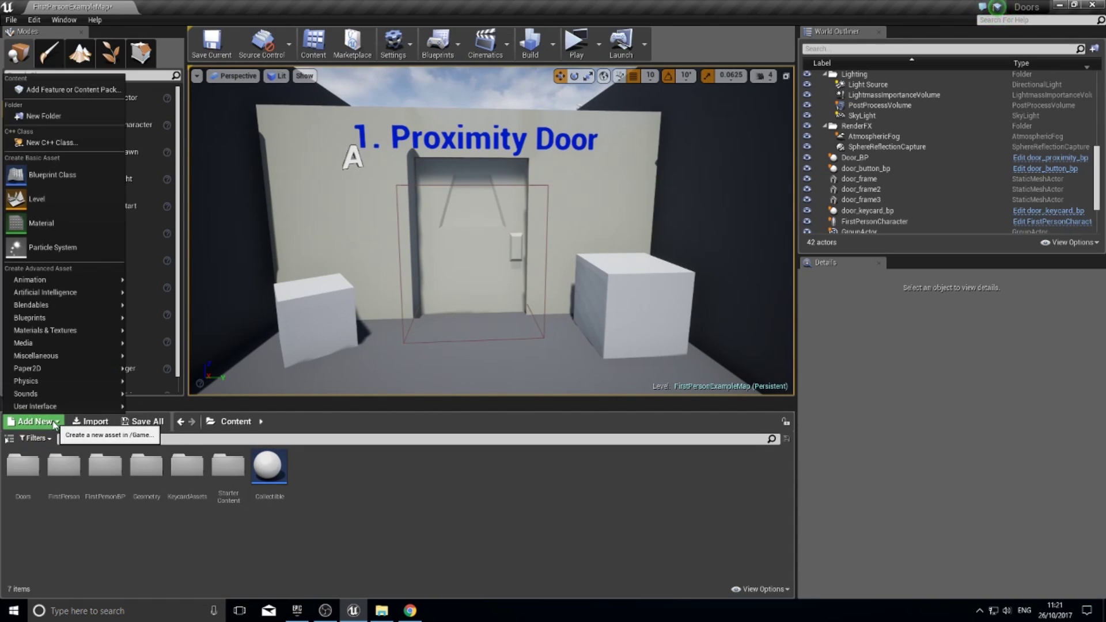
click(70, 183)
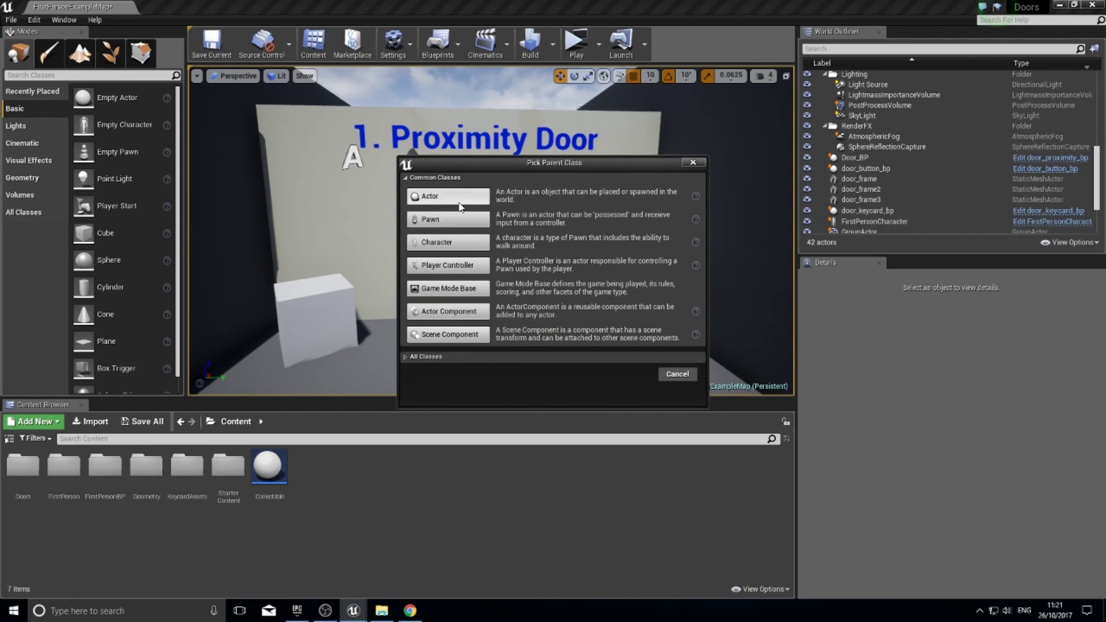
click(439, 197)
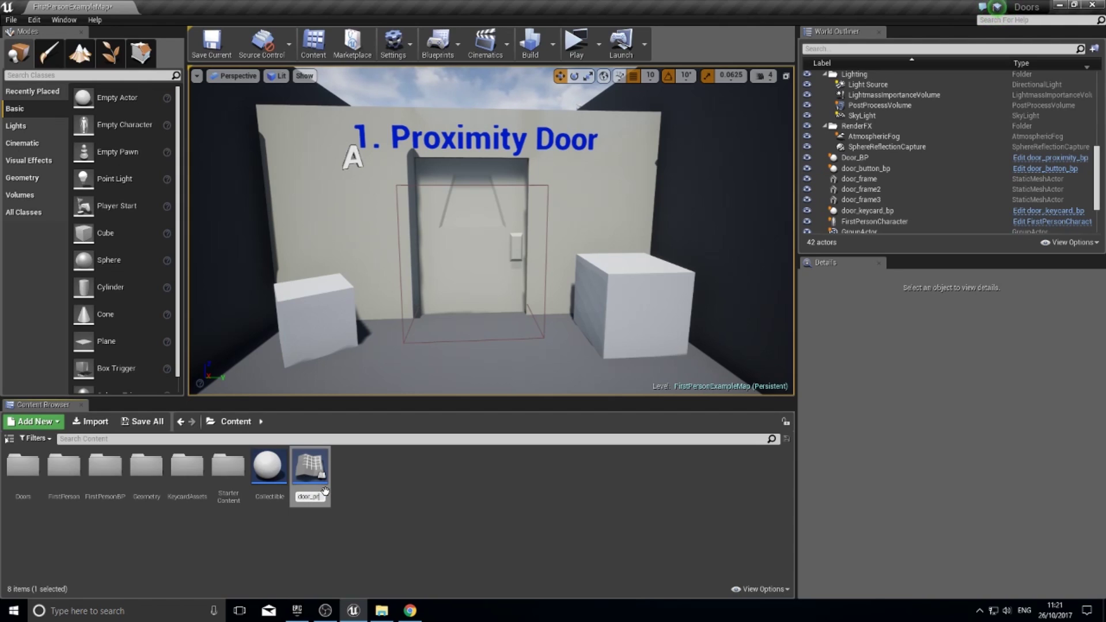
key(Return)
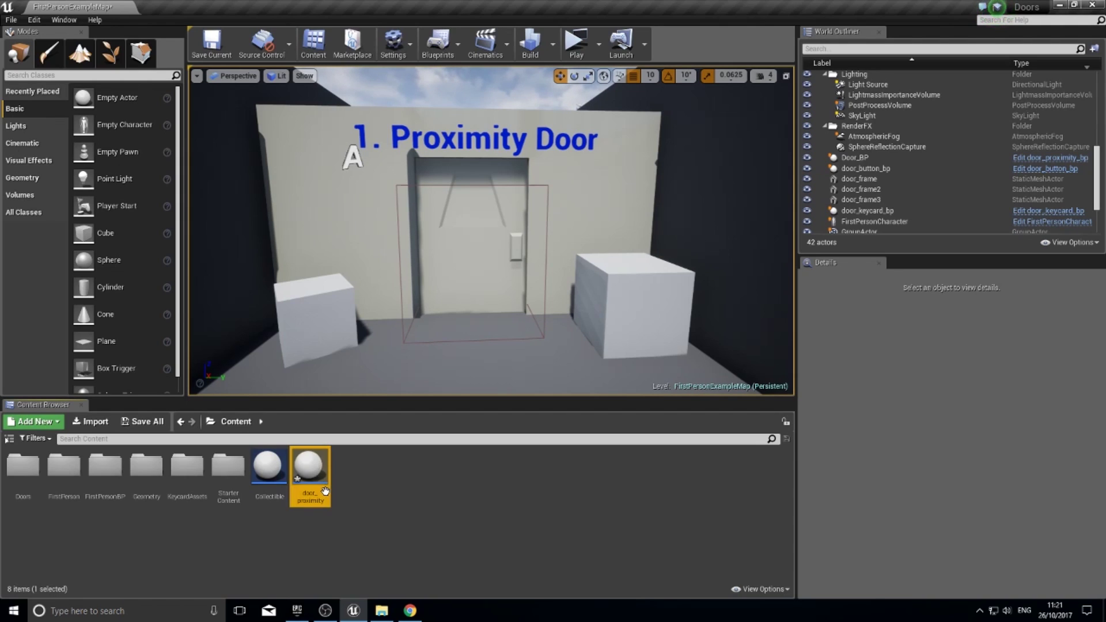
Open the door_proximity Blueprint and look through its Construction Script, Event Graph and Viewport
double_click(309, 464)
mouse_move(492, 242)
right_down()
mouse_move(510, 259)
mouse_move(403, 253)
mouse_move(504, 216)
mouse_move(495, 239)
mouse_move(547, 251)
mouse_move(493, 242)
right_up()
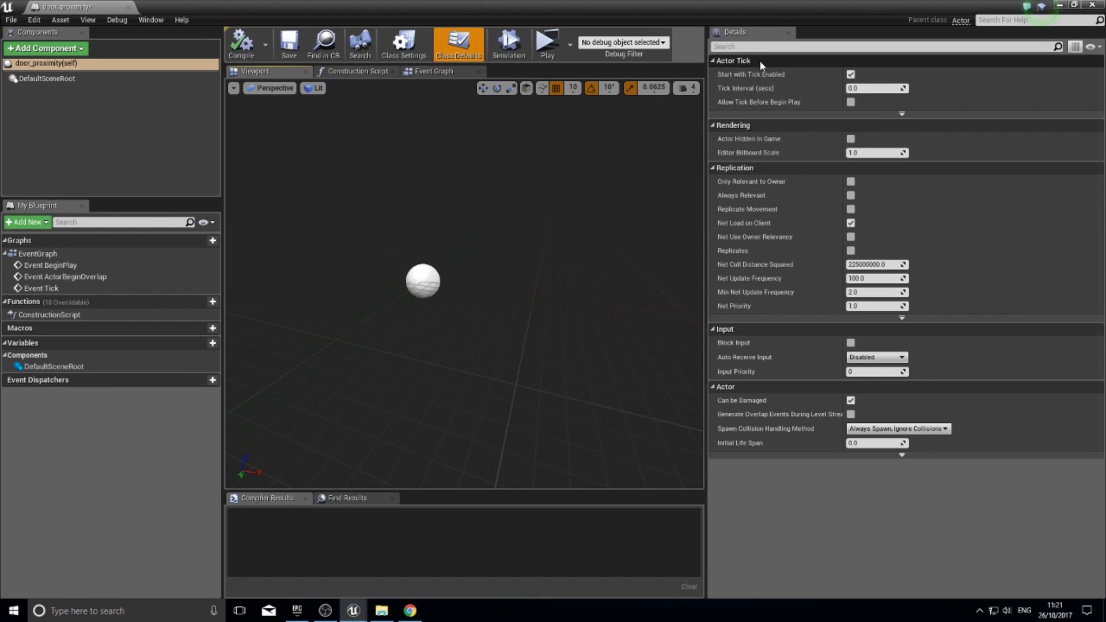
click(355, 72)
click(433, 71)
click(256, 71)
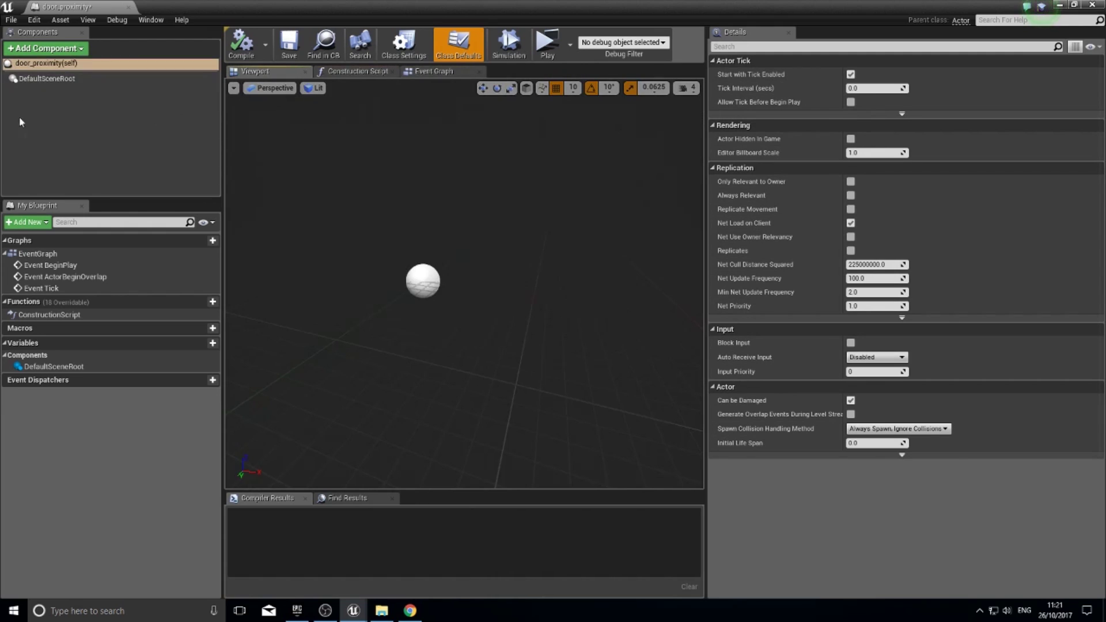
Examine the DefaultSceneRoot component and its sphere from several angles in the Blueprint viewport
right_drag(360, 352, 335, 318)
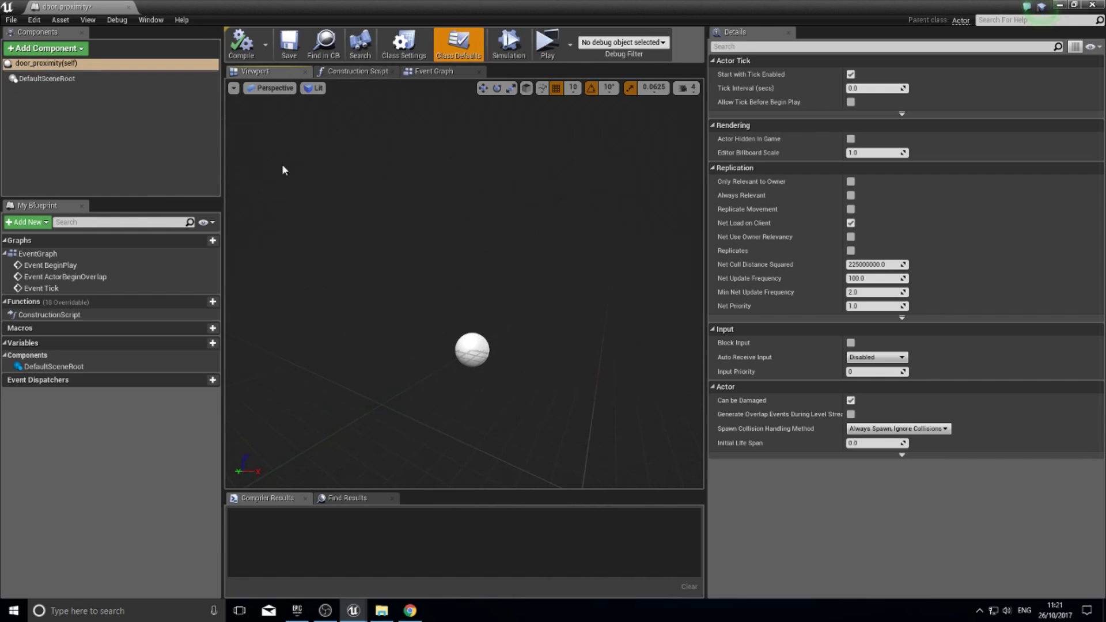
right_drag(403, 322, 408, 348)
mouse_move(483, 347)
right_down()
mouse_move(551, 348)
mouse_move(483, 348)
right_up()
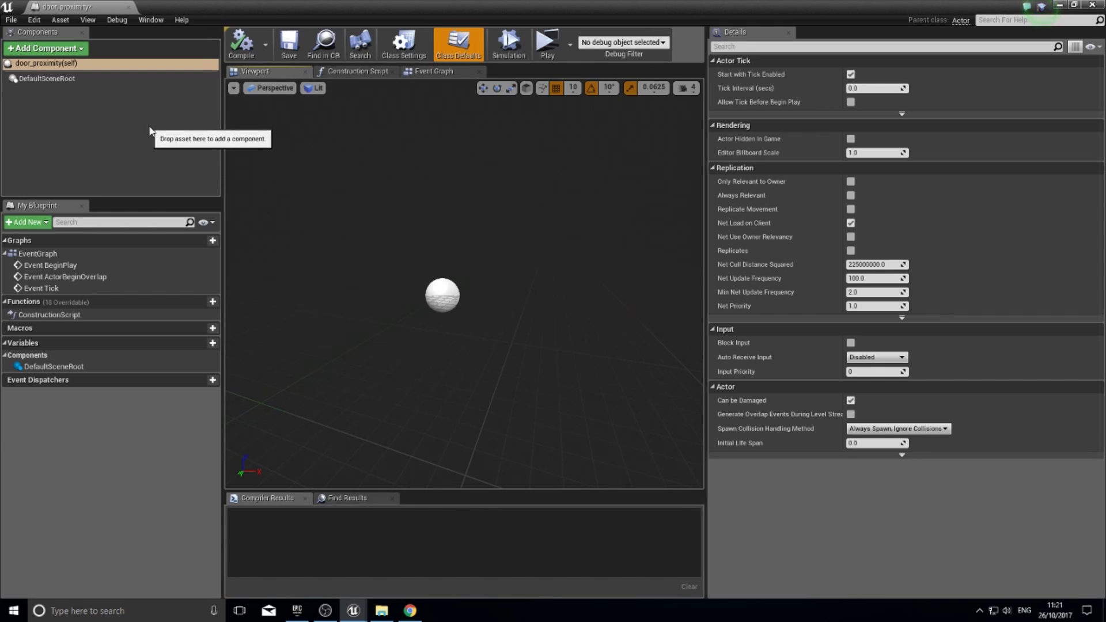
right_drag(335, 194, 438, 299)
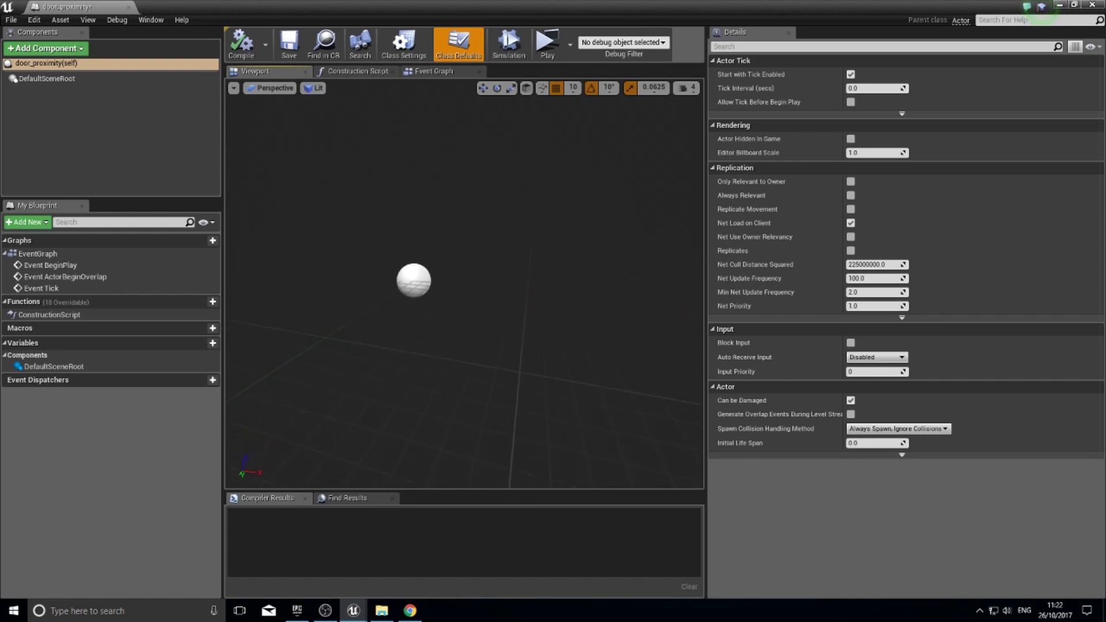
click(55, 78)
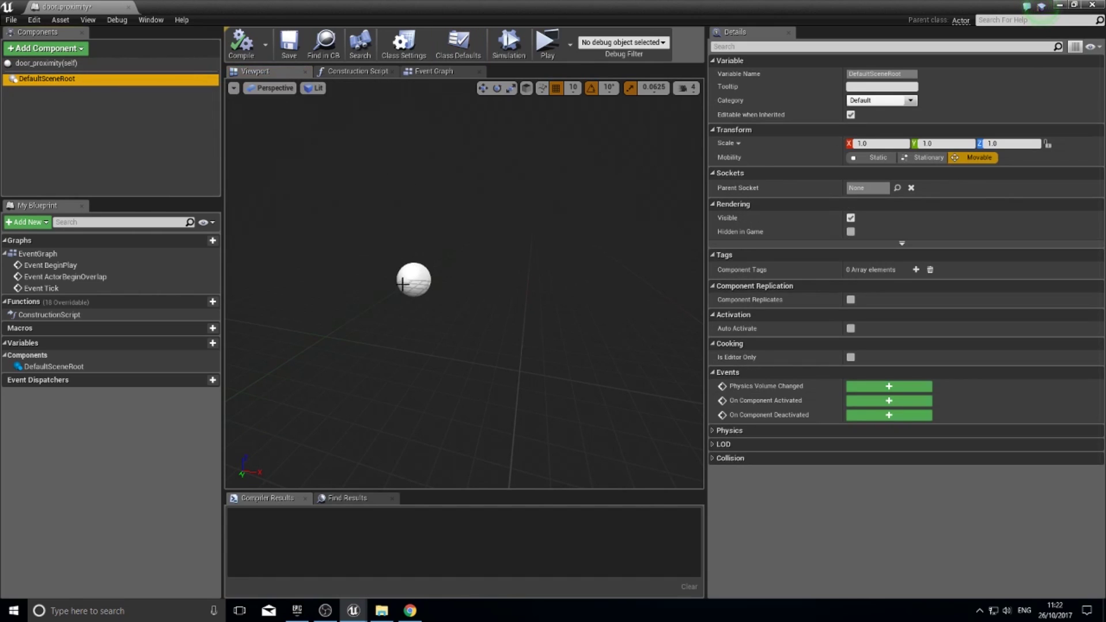
mouse_move(417, 286)
right_down()
mouse_move(403, 277)
mouse_move(410, 282)
right_up()
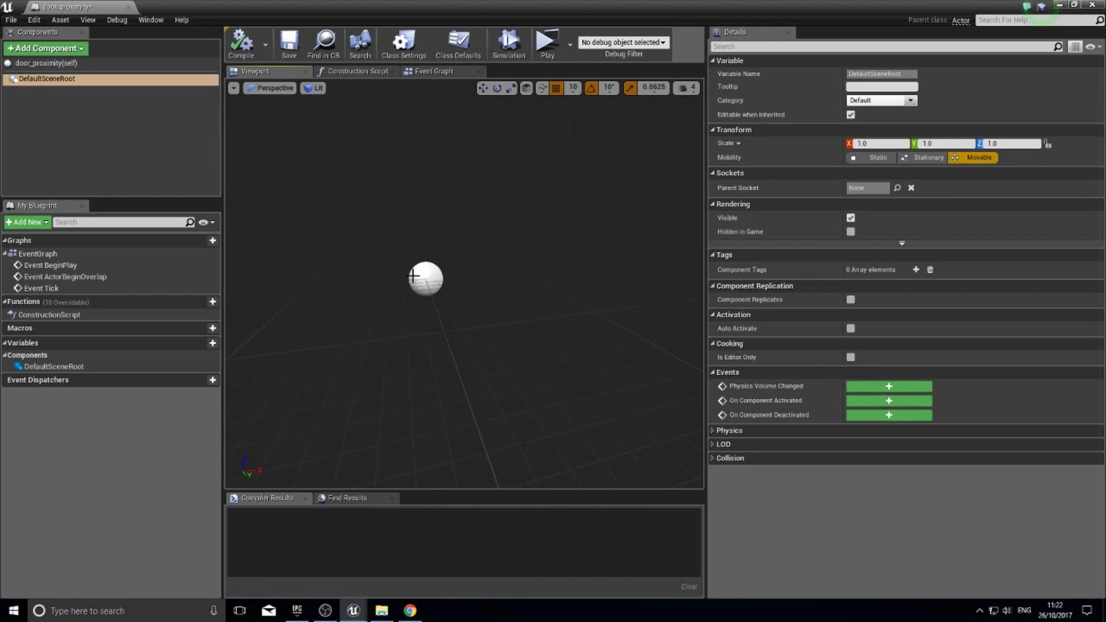
right_drag(449, 284, 536, 294)
mouse_move(415, 266)
right_down()
mouse_move(430, 267)
mouse_move(419, 273)
right_up()
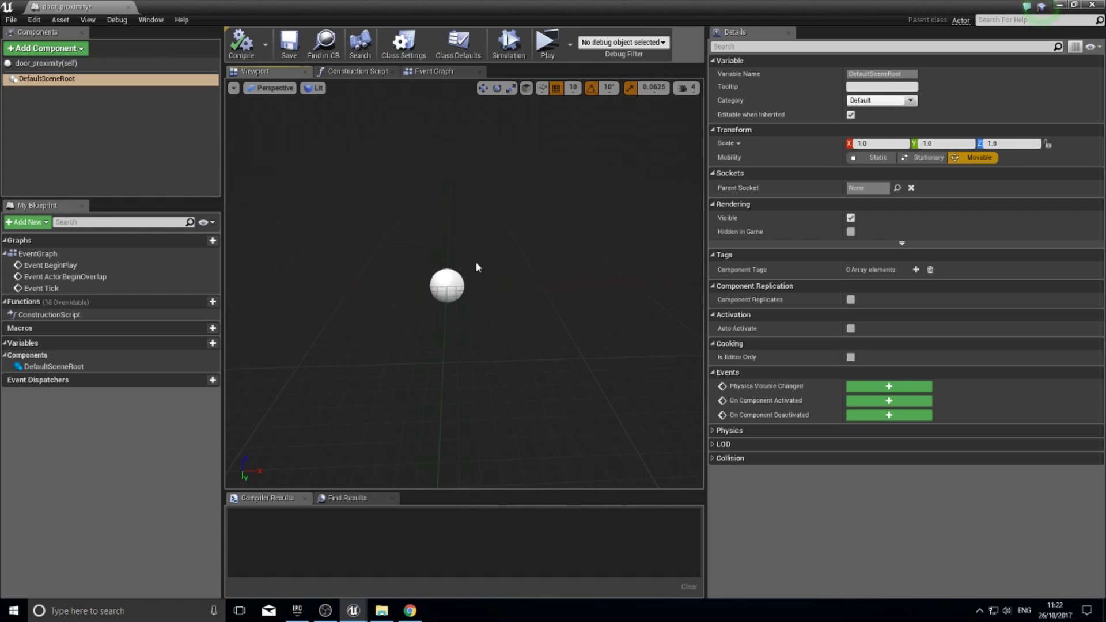
right_drag(419, 273, 416, 253)
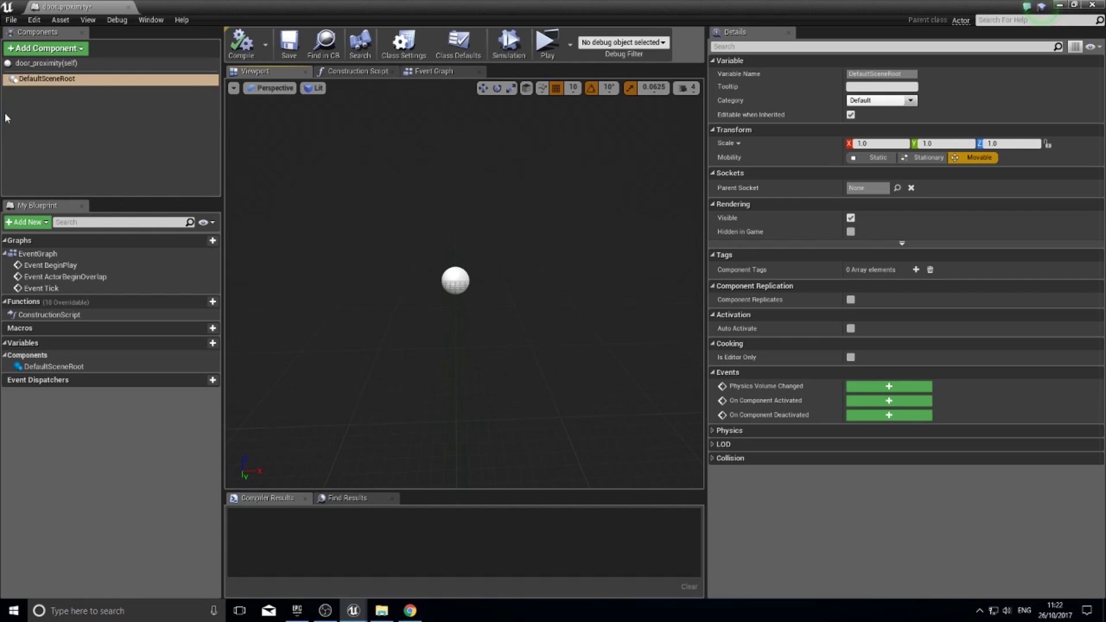
Add a Static Mesh component under the DefaultSceneRoot and name it DoorMesh
click(52, 49)
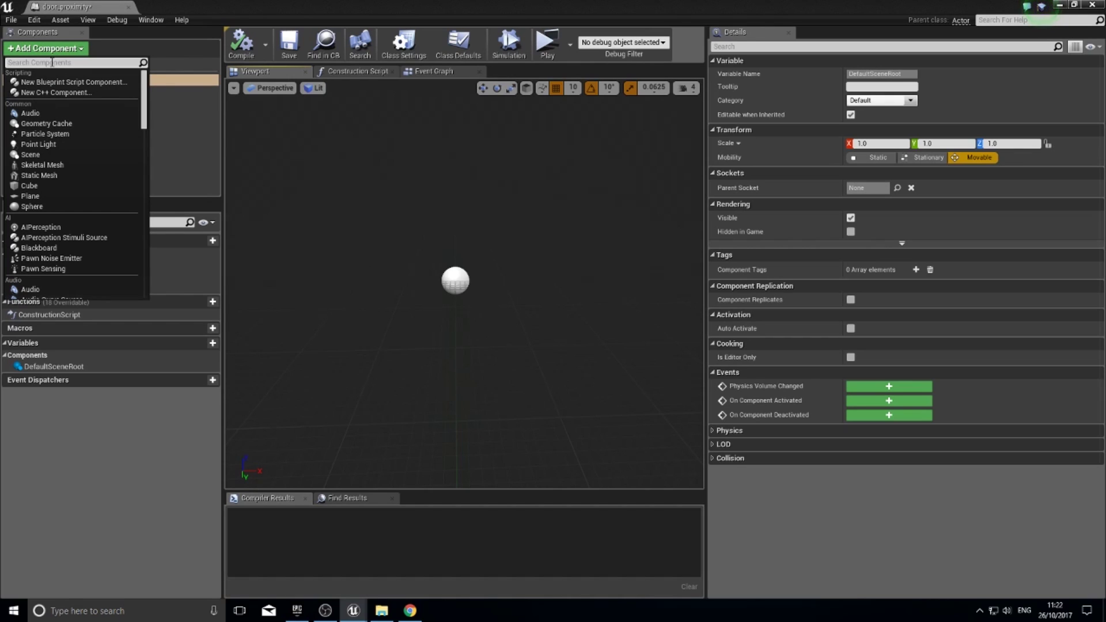
text(stst)
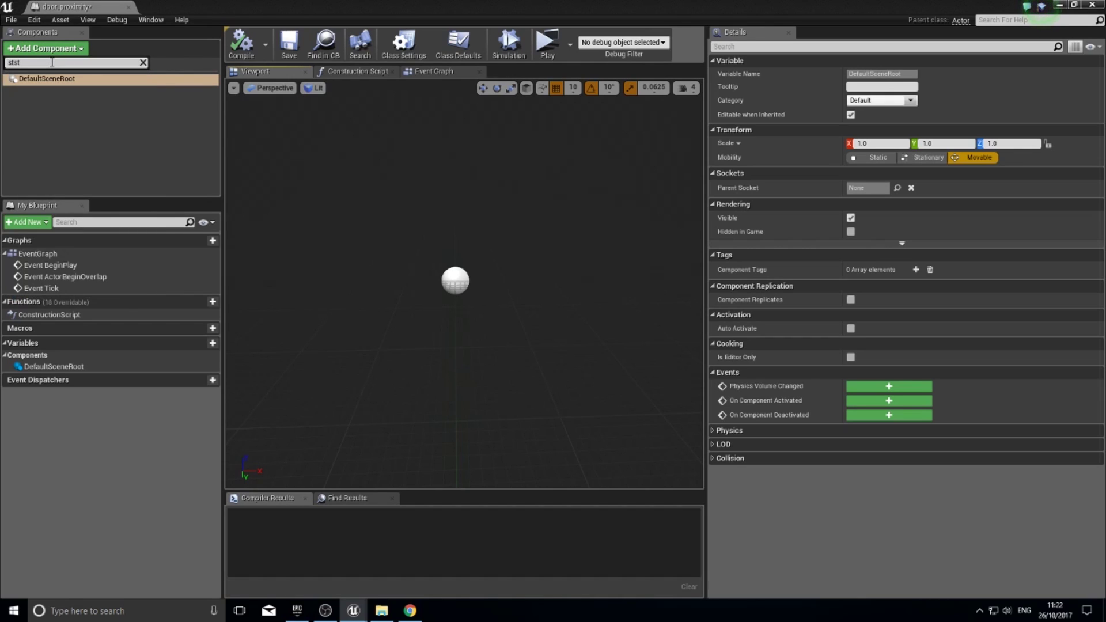
key(BackSpace)
key(BackSpace)
text(atic)
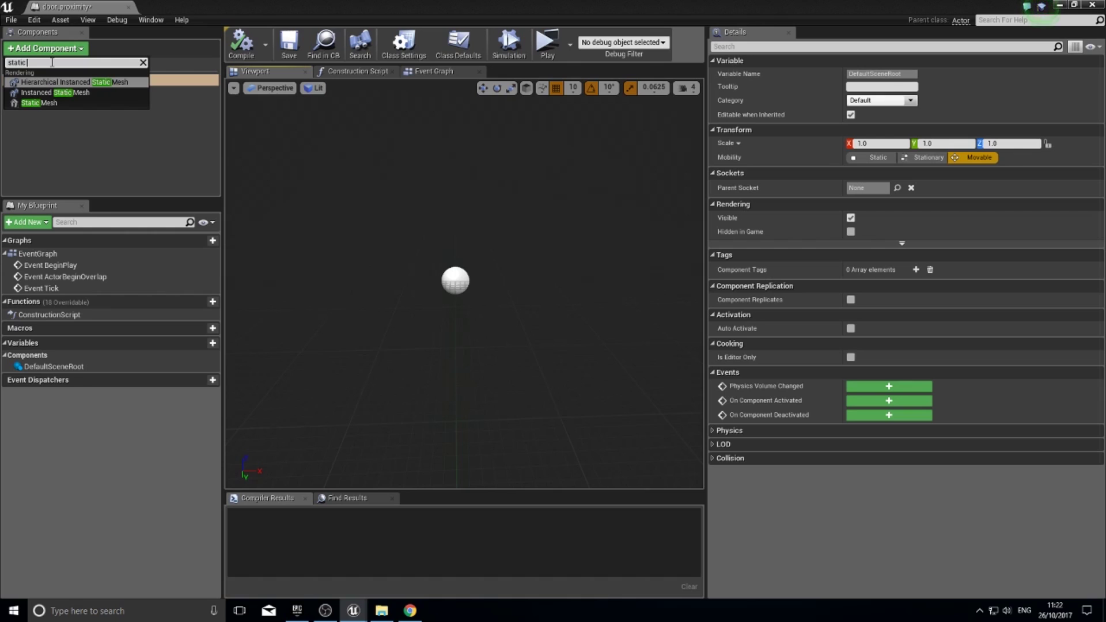
click(38, 102)
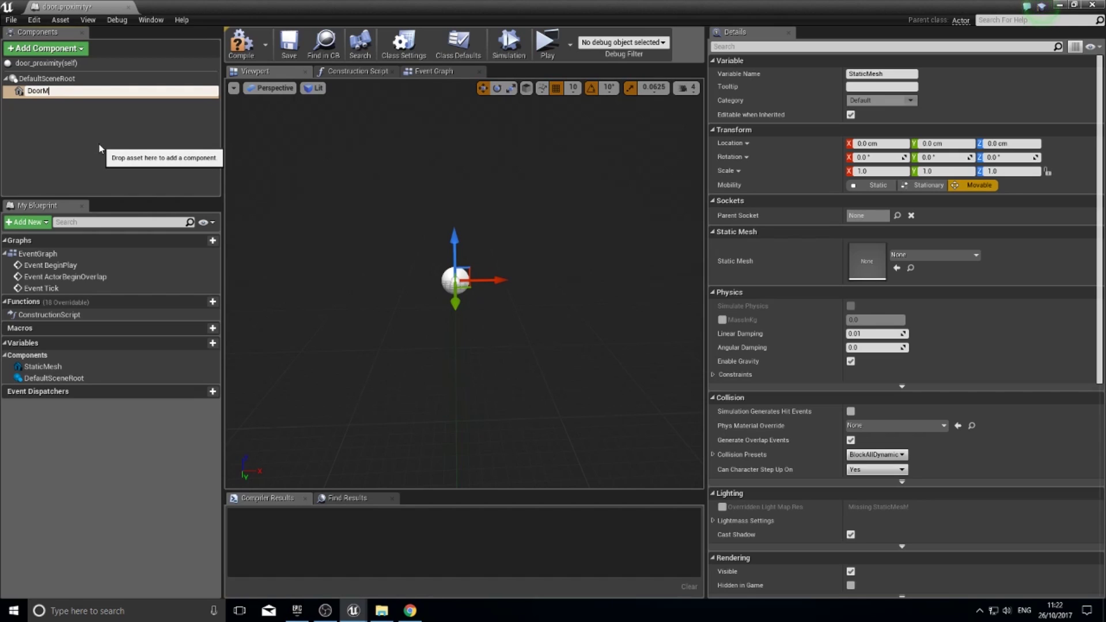
text(DoorMesh)
key(Return)
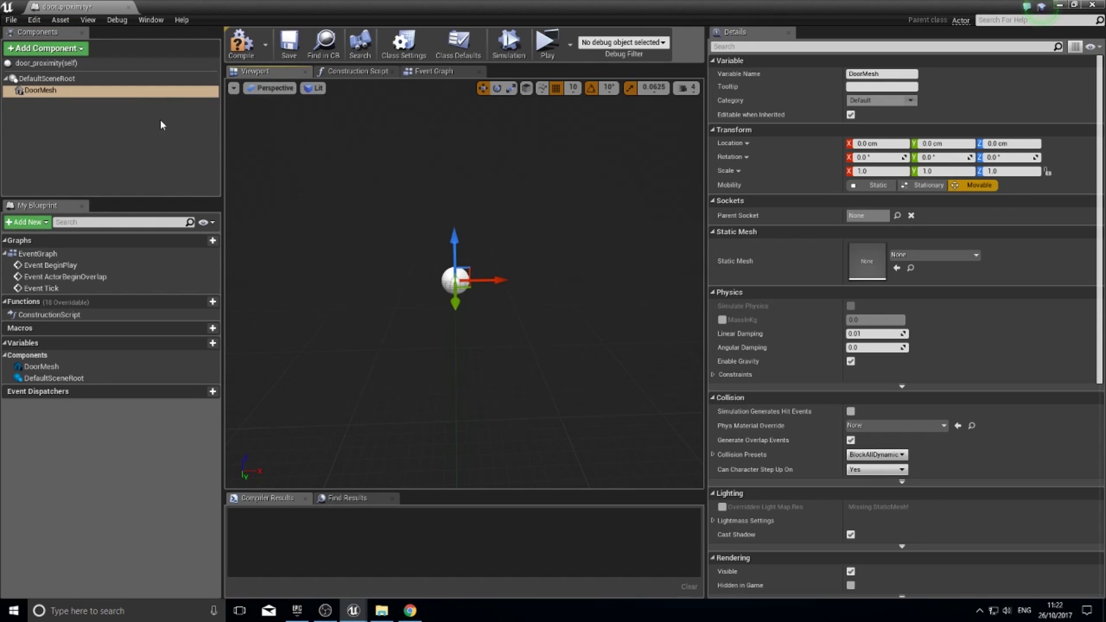
Compare the DefaultSceneRoot and DoorMesh components, examining their hierarchy and properties
mouse_move(460, 282)
right_down()
mouse_move(490, 294)
mouse_move(368, 282)
mouse_move(478, 284)
mouse_move(438, 281)
mouse_move(461, 280)
right_up()
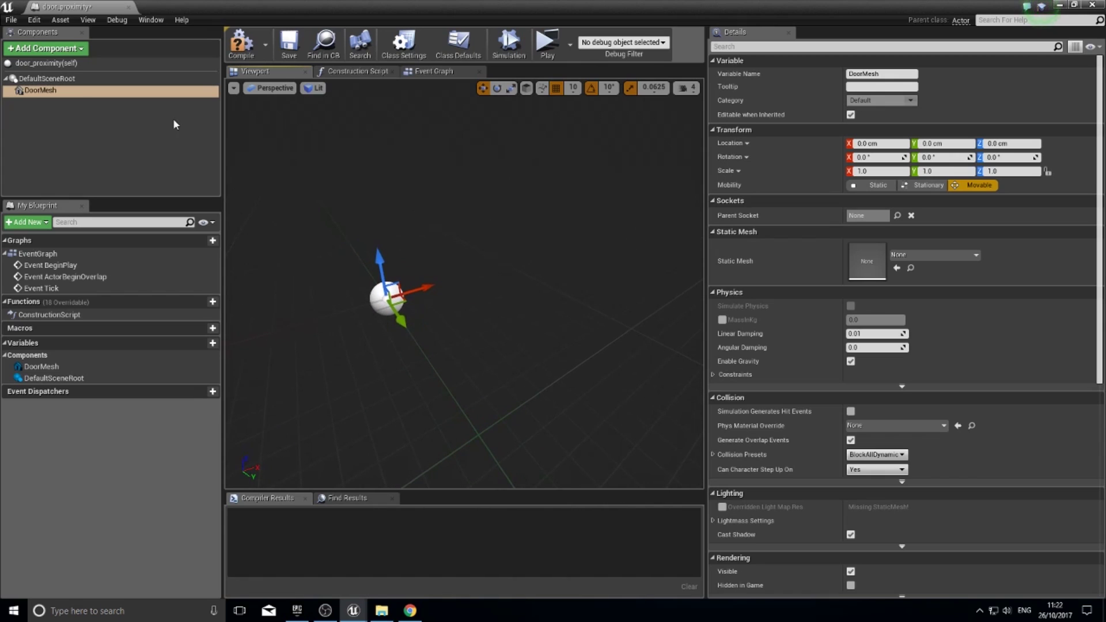
click(73, 80)
click(68, 91)
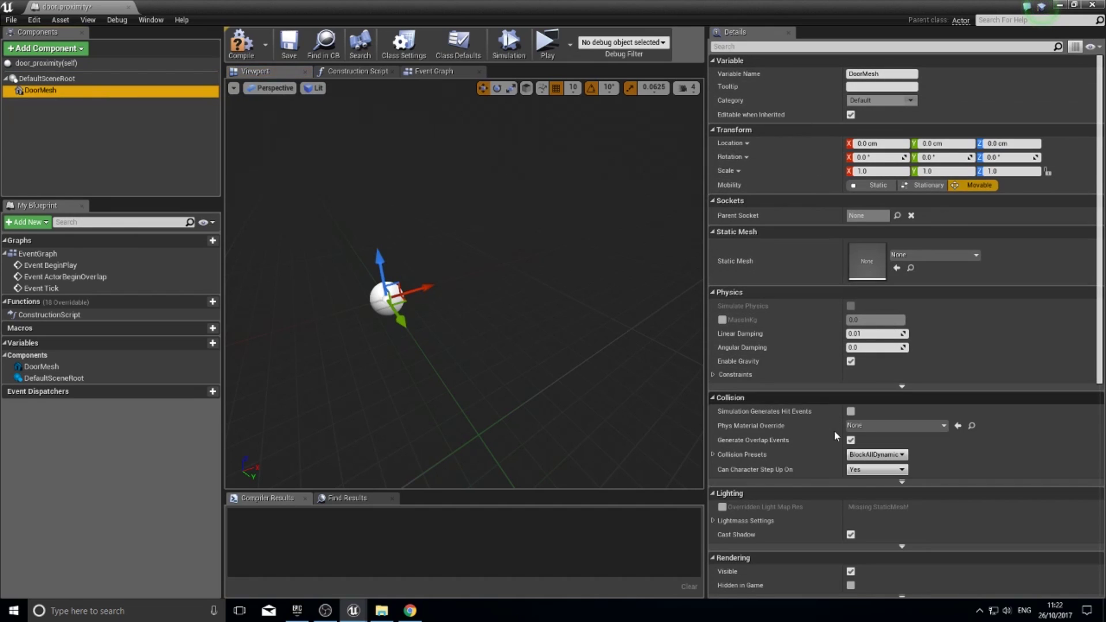
click(57, 79)
click(53, 90)
click(58, 79)
click(58, 63)
click(58, 79)
click(57, 89)
click(56, 78)
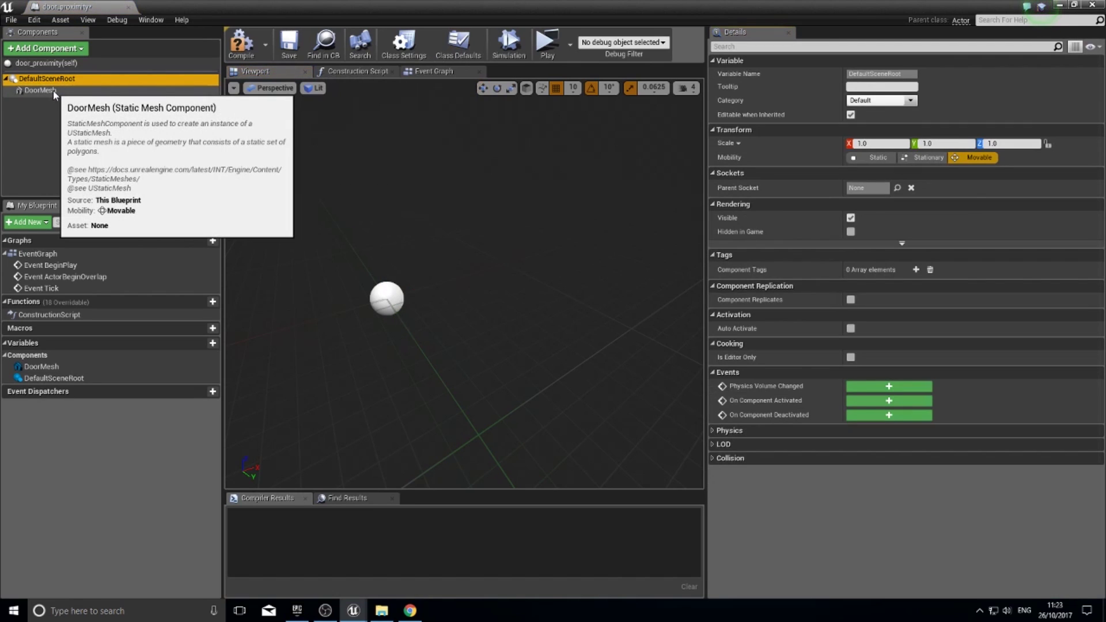
click(53, 91)
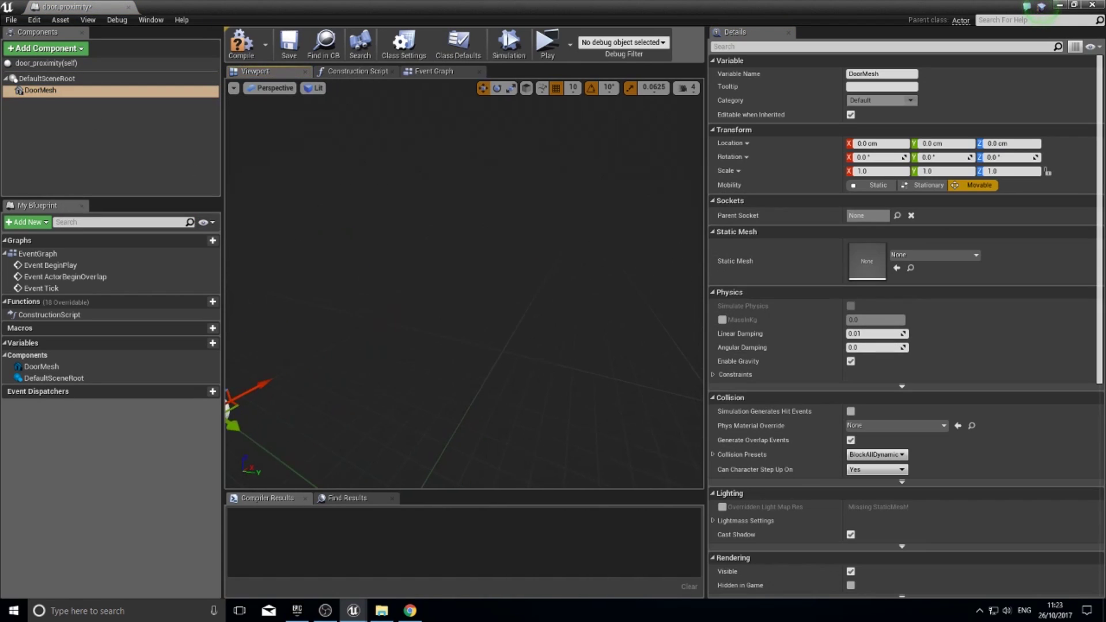
right_drag(506, 344, 505, 344)
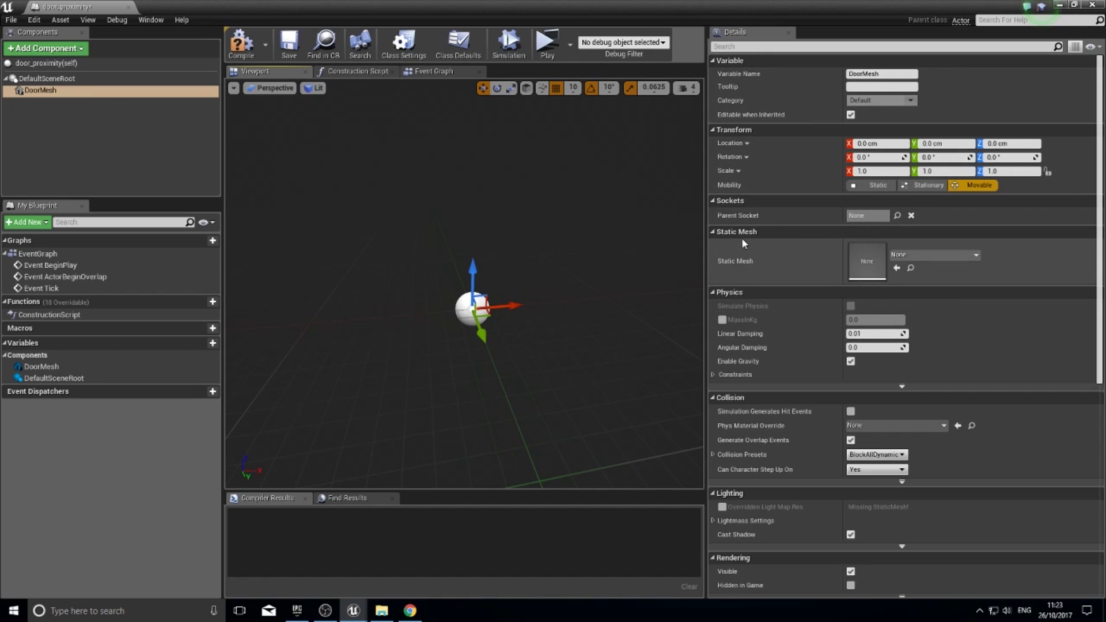
Assign the "door" static mesh to the DoorMesh component
click(918, 257)
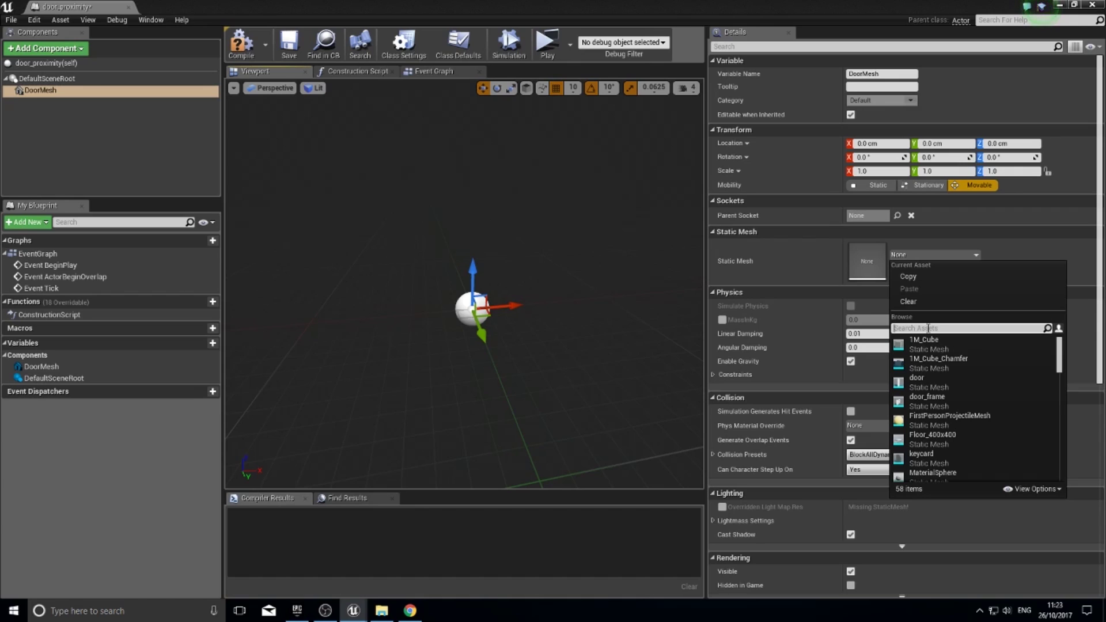
text(doo)
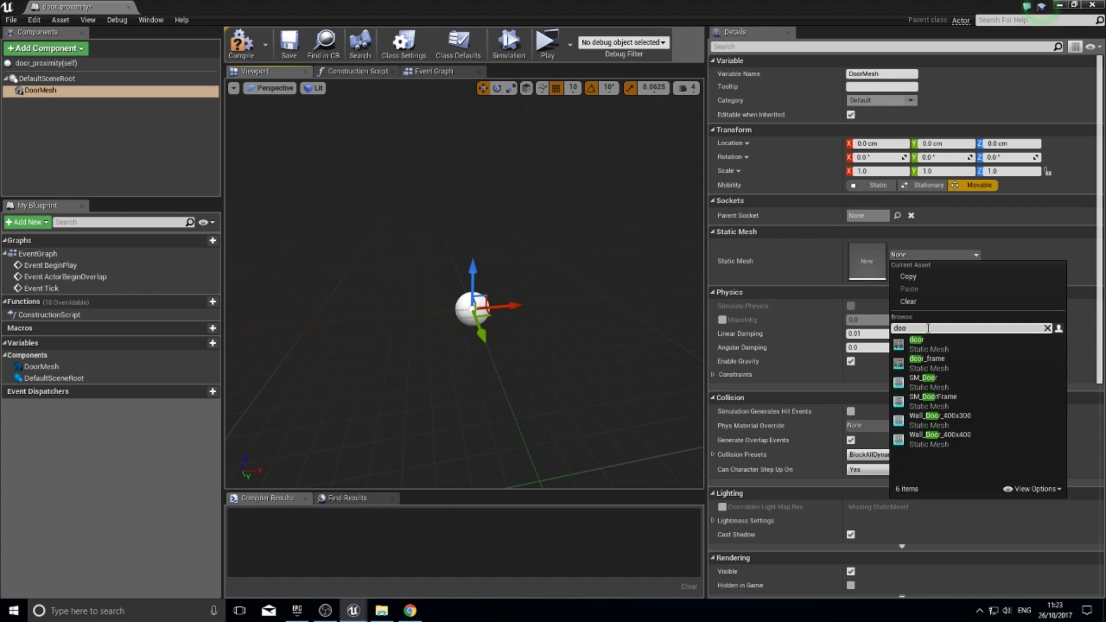
text(r)
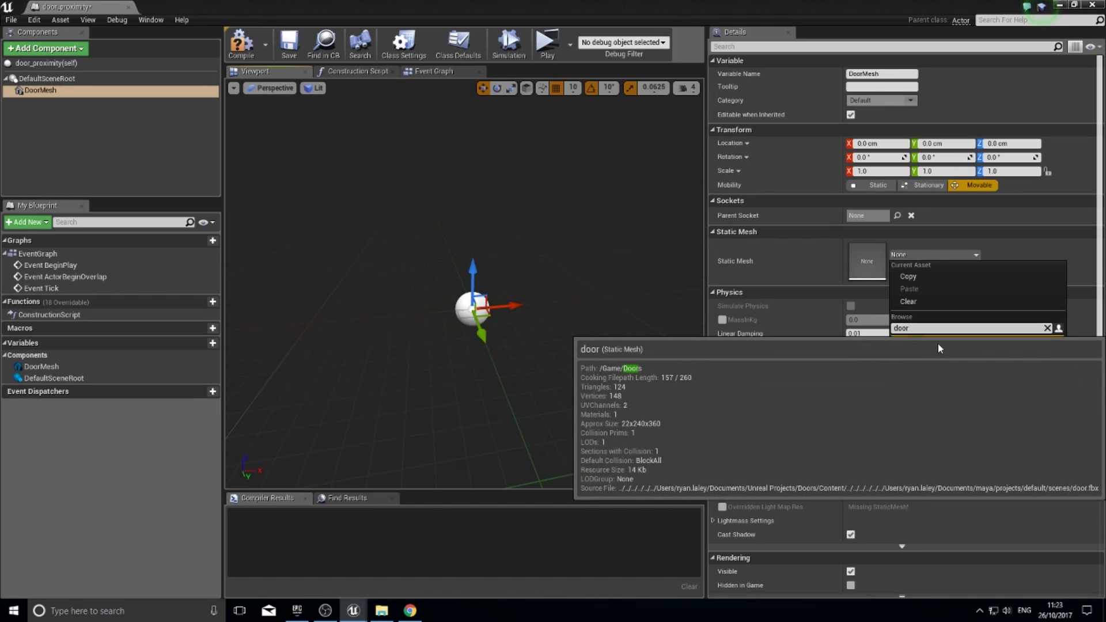
click(937, 344)
right_drag(465, 283, 599, 276)
mouse_move(510, 373)
right_down()
mouse_move(585, 371)
mouse_move(530, 371)
right_up()
Try the transform gizmos on DoorMesh, moving it to Y -10 cm and back to Y 0
drag(528, 384, 522, 386)
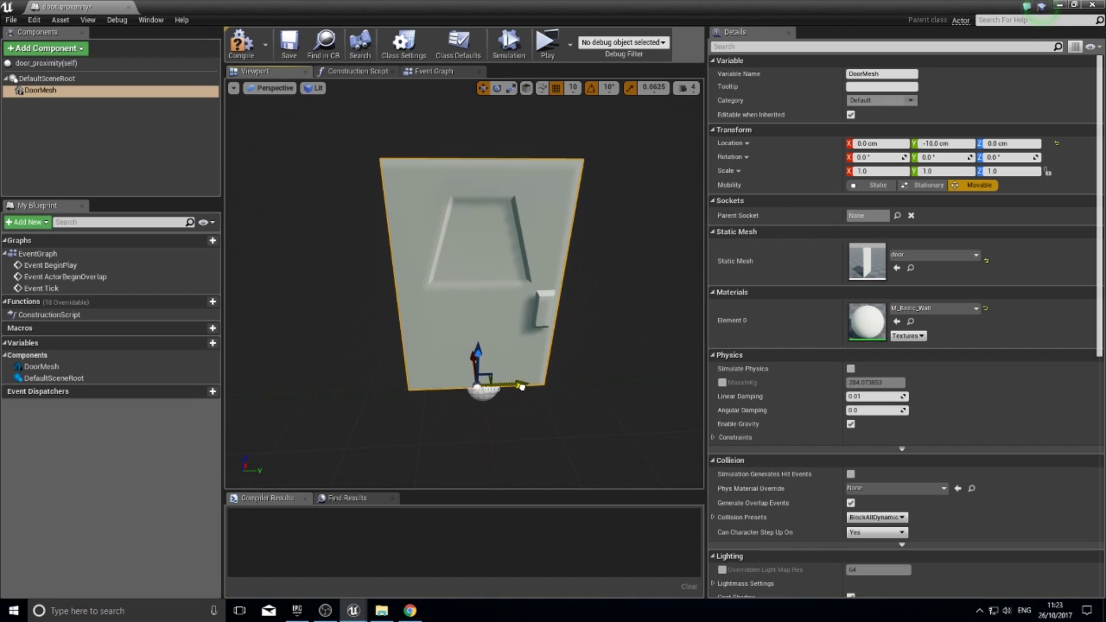
key(e)
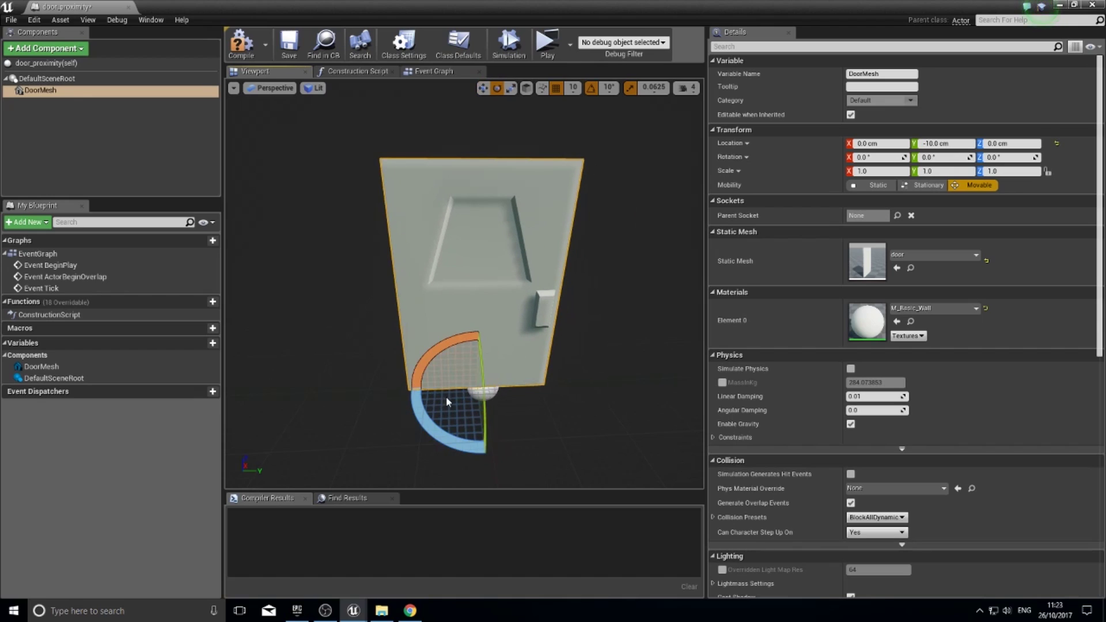
key(r)
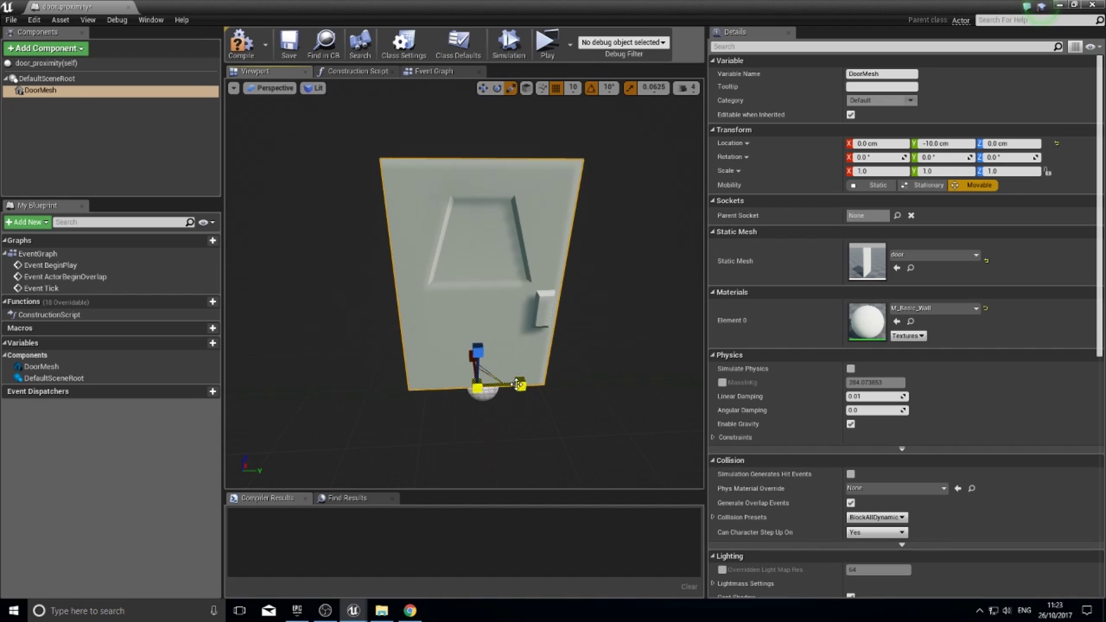
key(w)
drag(520, 384, 526, 384)
right_drag(369, 276, 519, 288)
right_drag(469, 360, 494, 422)
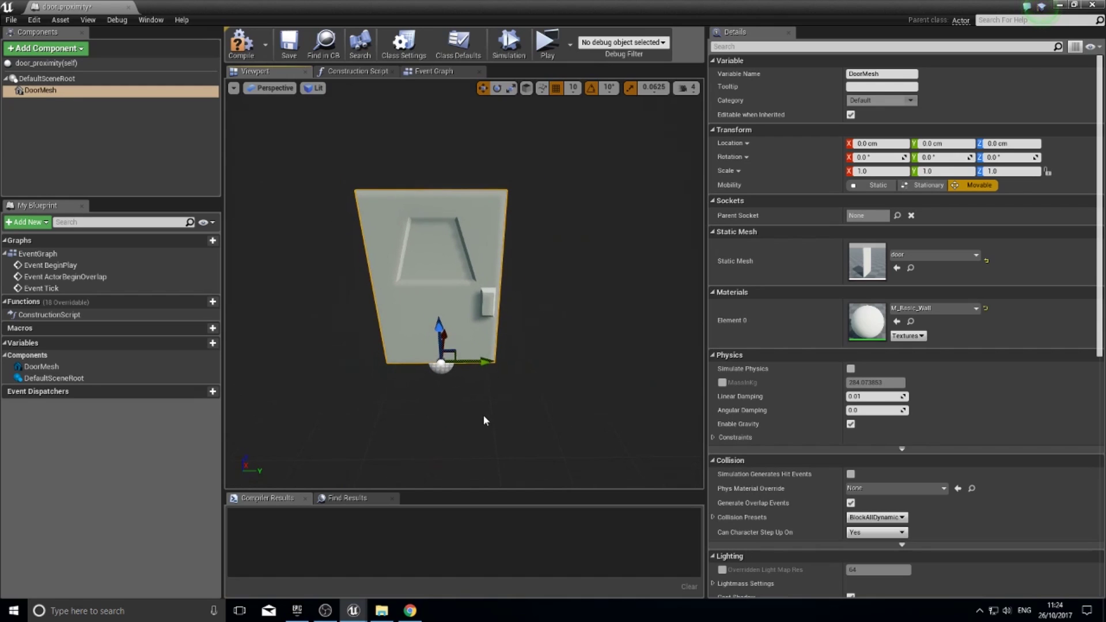